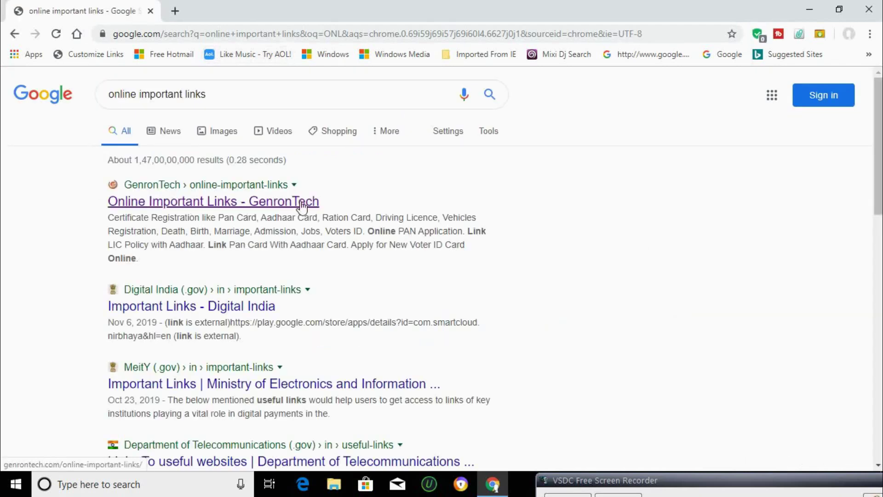
- From GenronTech's Online Important Links page, open Search Name in Voter List / Electoral Roll and continue past the portal's welcome notice
click(205, 203)
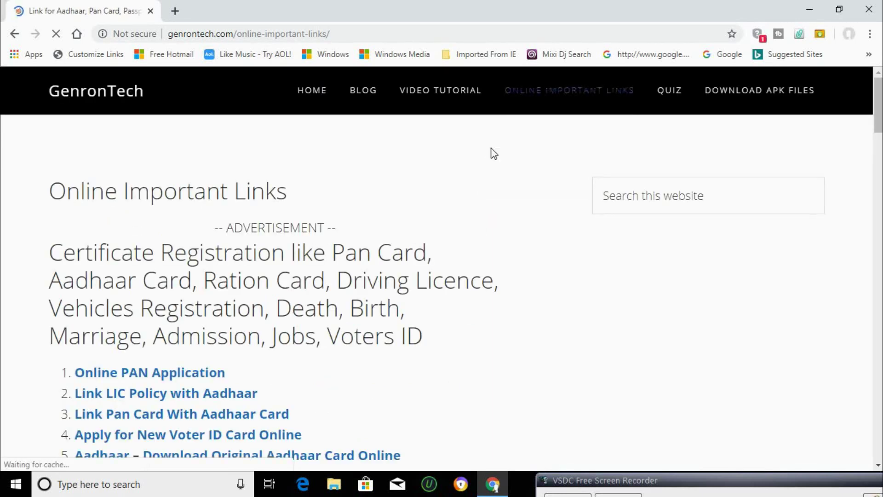
scroll(705, 340, down, 2)
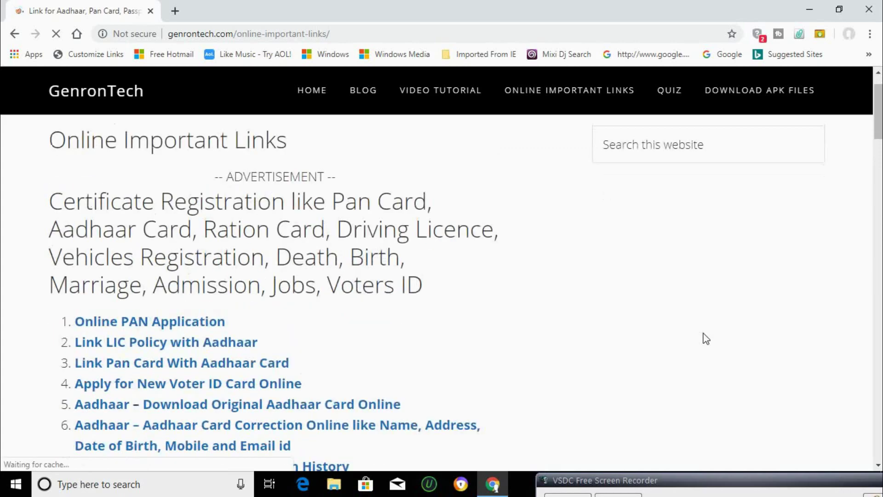
scroll(639, 309, down, 2)
scroll(472, 278, down, 6)
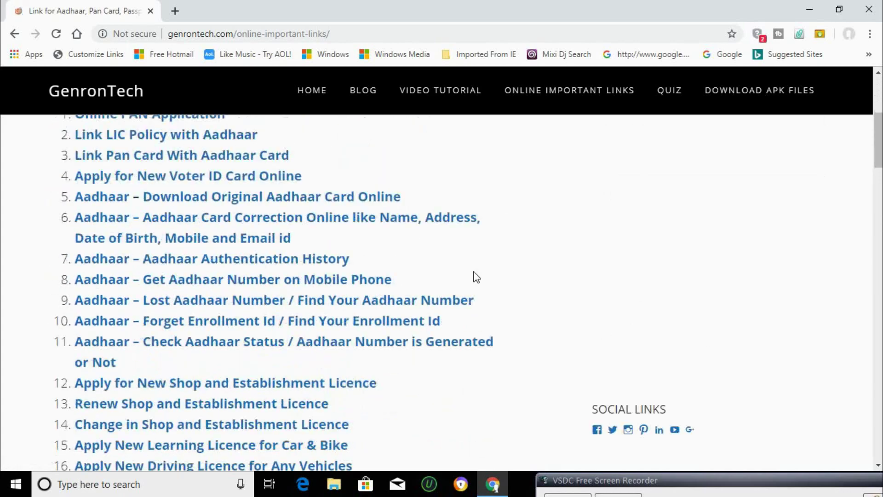
scroll(473, 276, up, 2)
scroll(473, 276, down, 5)
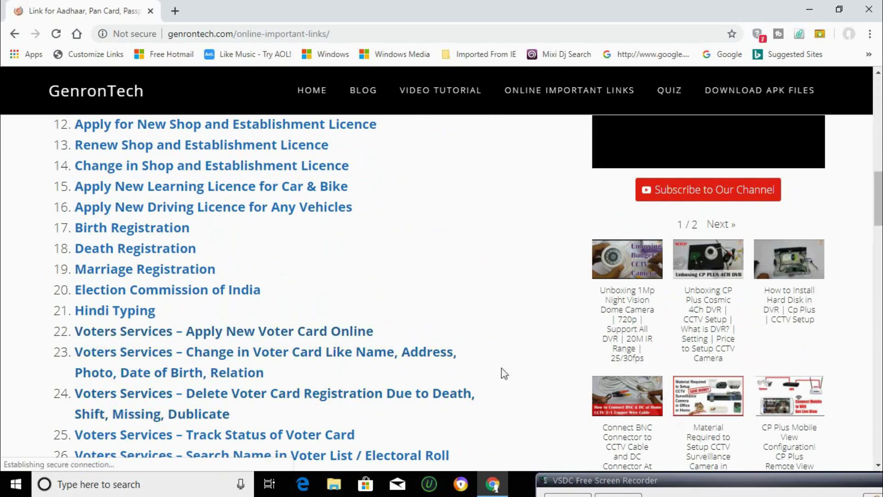
scroll(109, 341, down, 4)
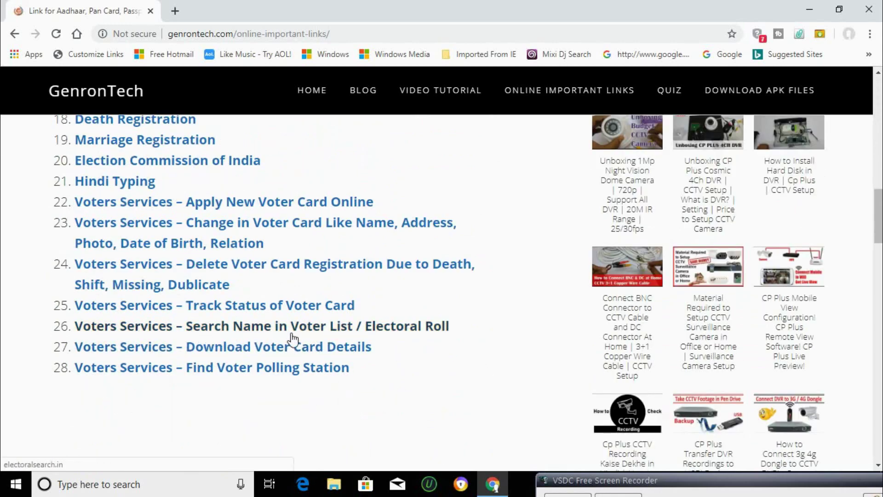
click(216, 329)
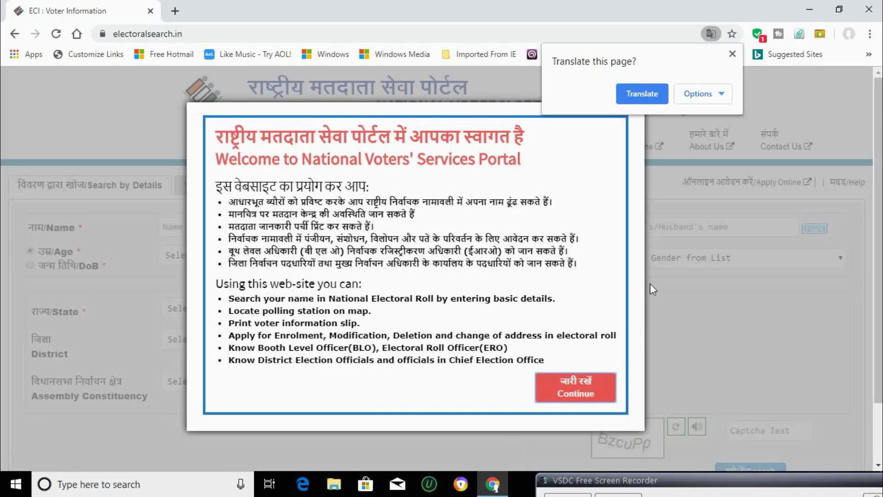
click(732, 53)
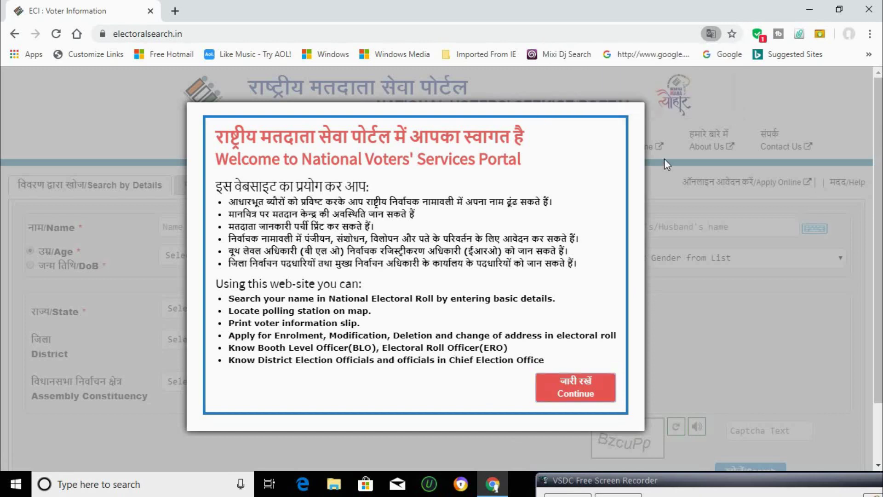
click(587, 396)
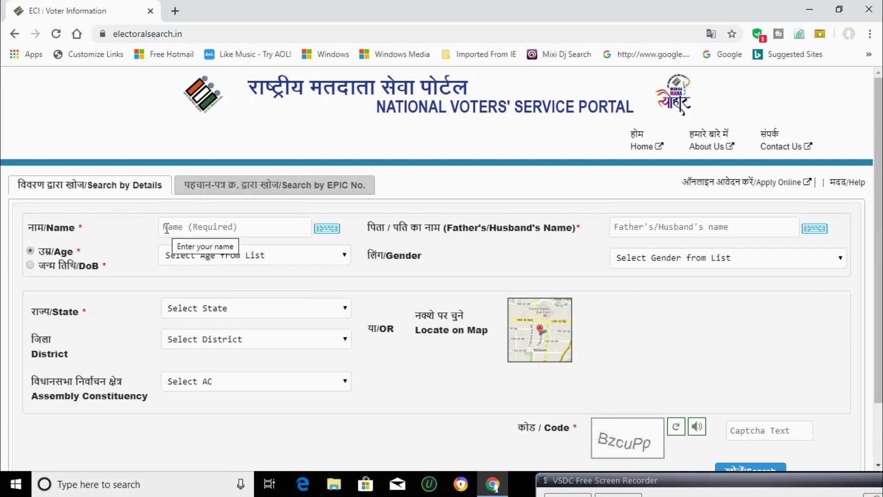
- Fill in the voter's name in the Search by Details form and set the age to 65
click(184, 227)
click(225, 253)
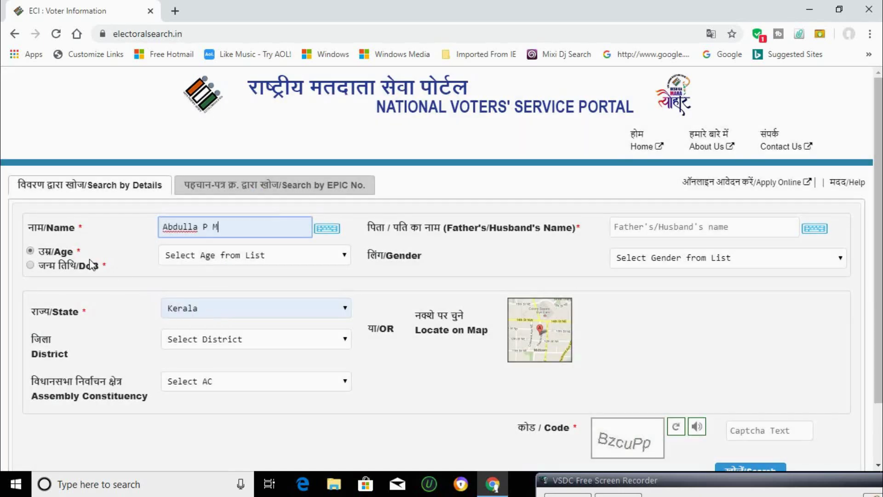
click(344, 255)
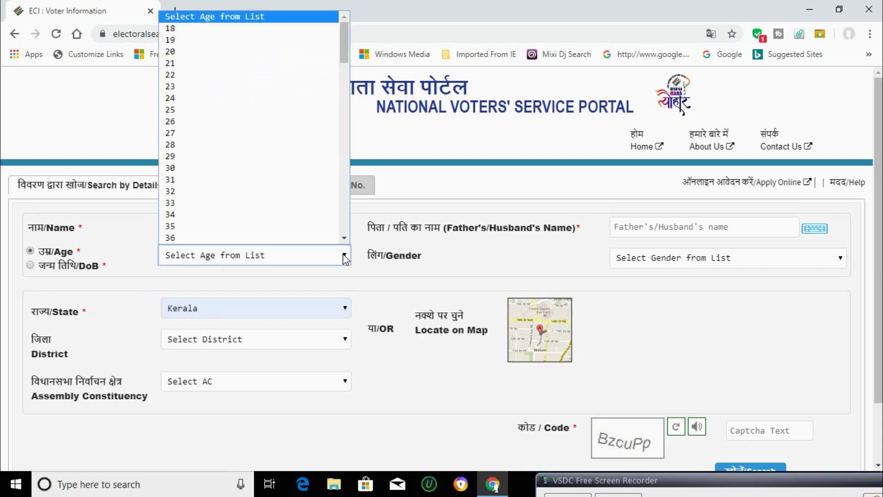
drag(343, 49, 354, 121)
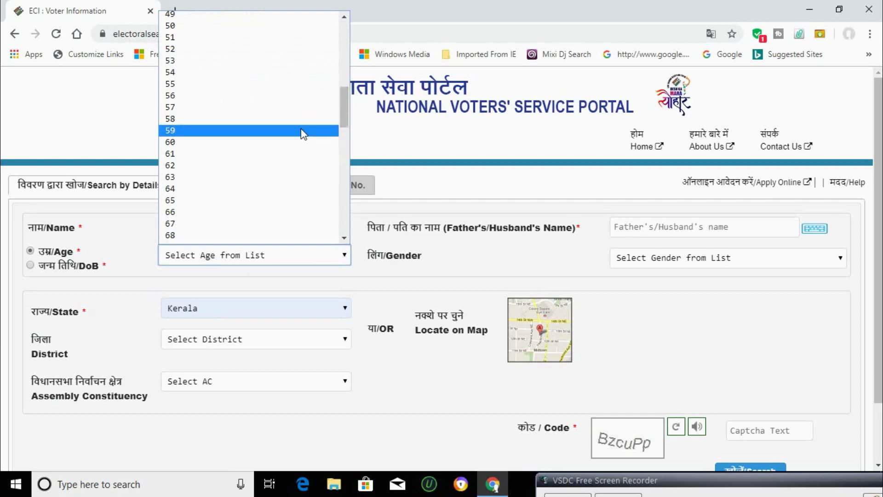
click(230, 204)
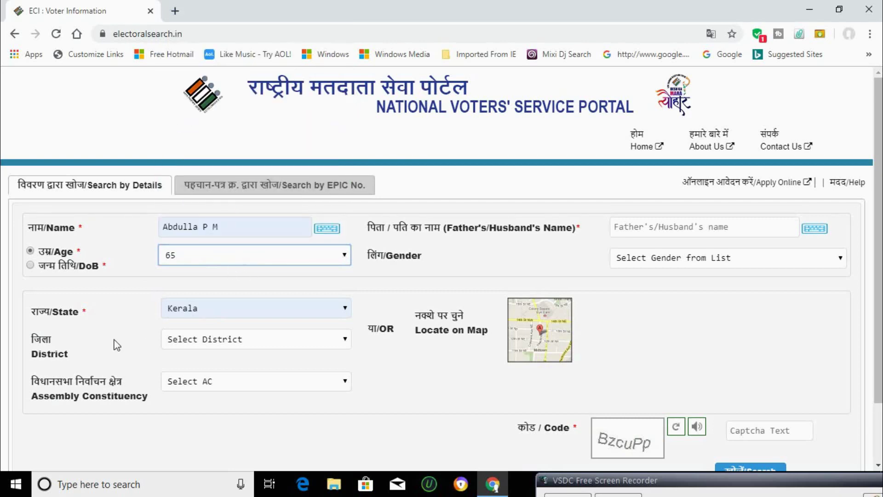
- Choose Kerala as the state in the voter search form
click(344, 311)
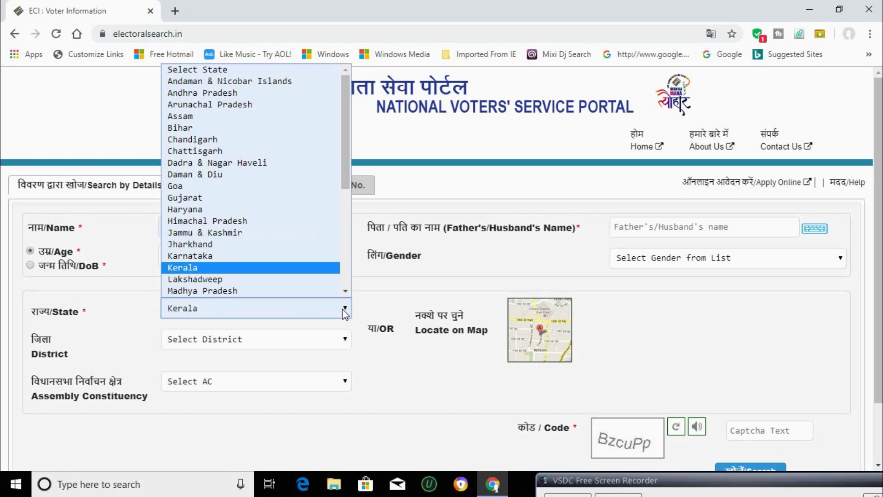
scroll(332, 293, down, 1)
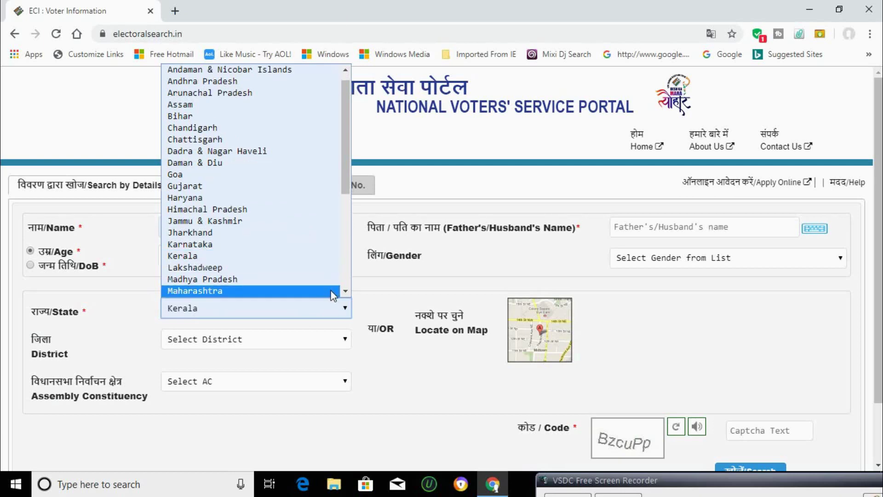
scroll(330, 296, down, 1)
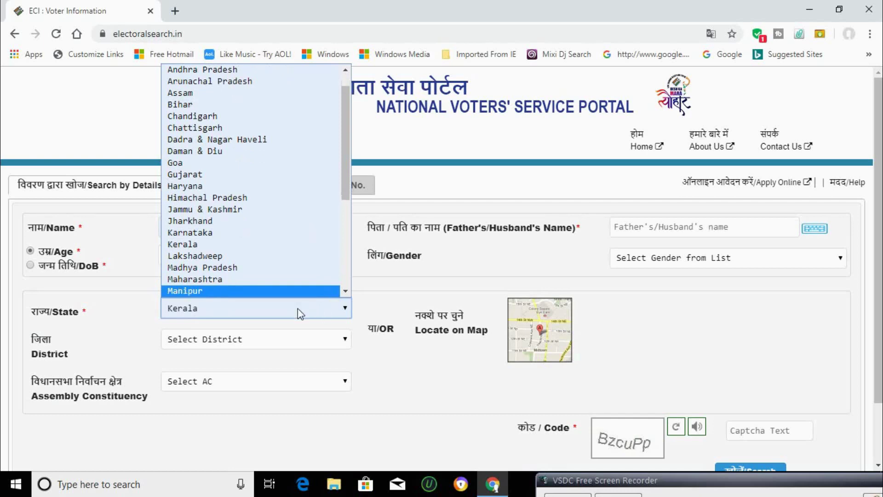
scroll(257, 294, down, 2)
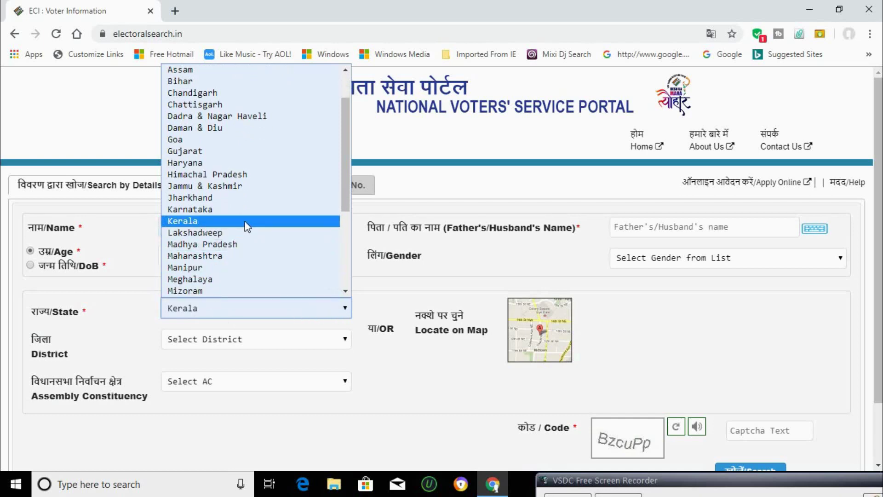
click(247, 224)
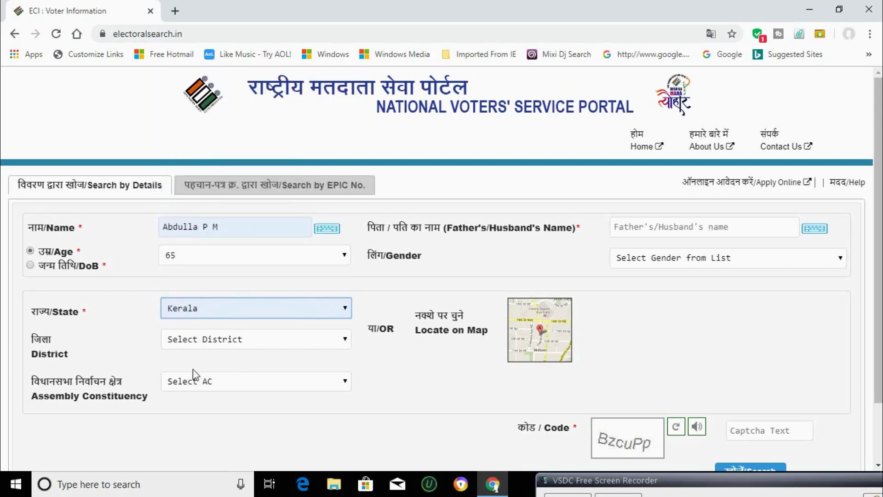
- Set the district to ERNAKULAM and the assembly constituency to ALUVA, and dismiss the news notification
click(346, 343)
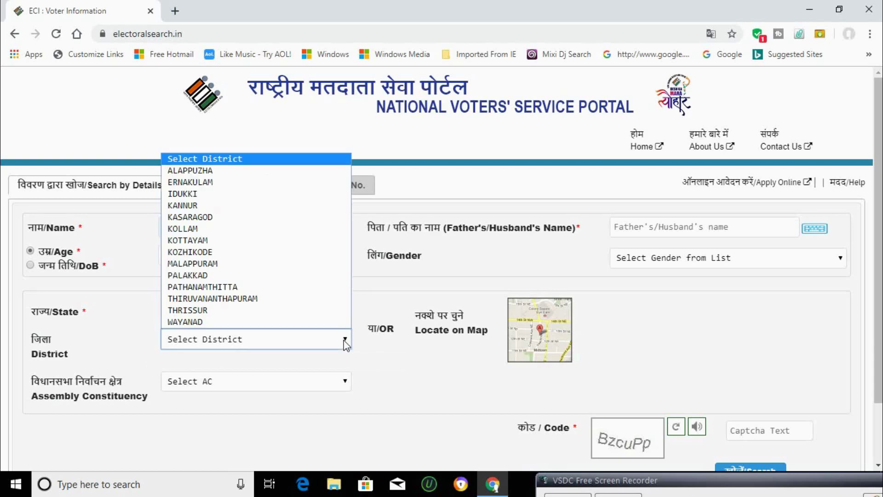
click(246, 183)
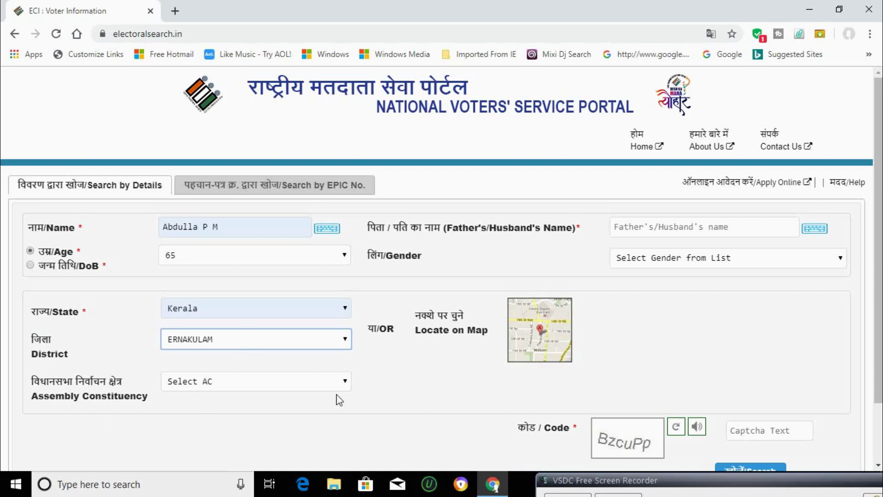
click(346, 385)
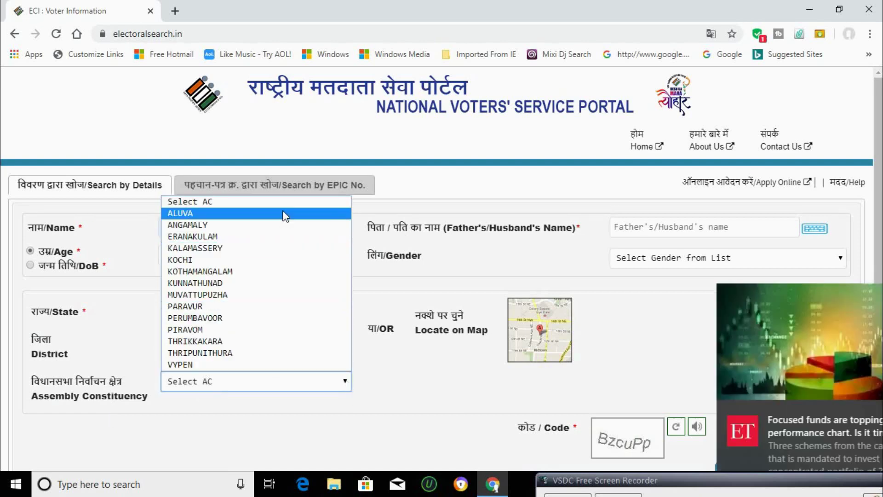
click(283, 215)
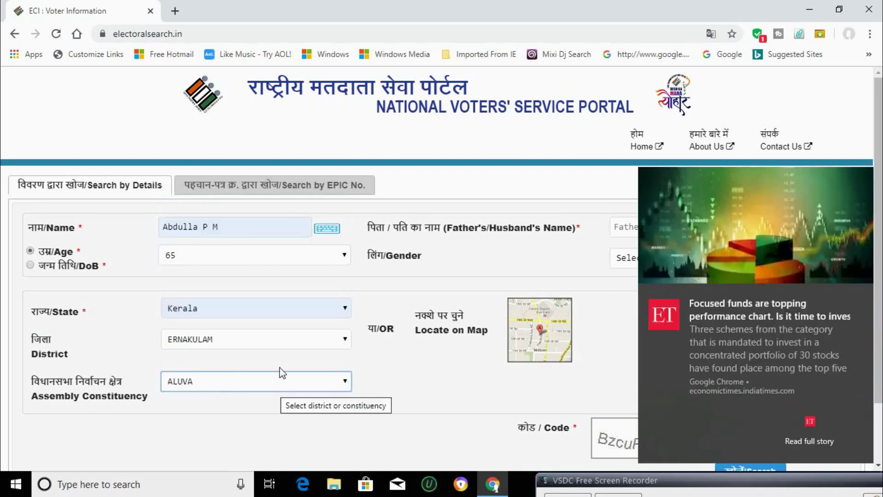
click(862, 295)
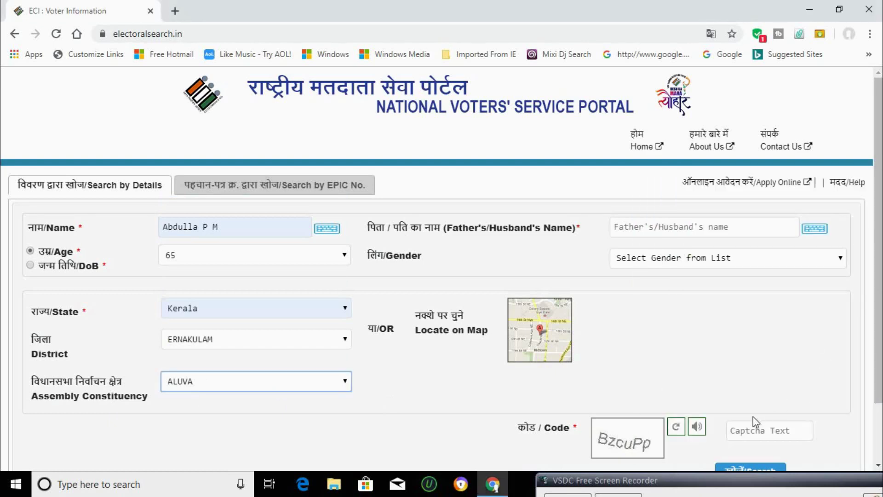
- Enter the father's or husband's name and set the gender to Male
click(674, 224)
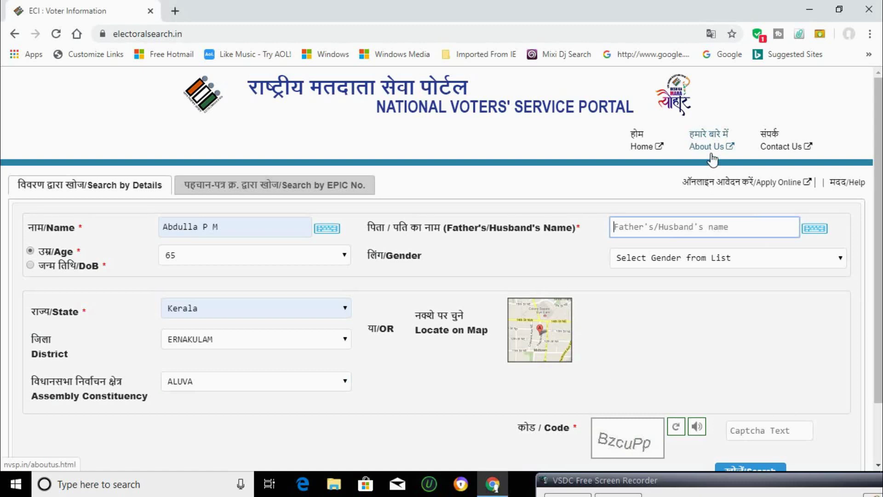
text(M)
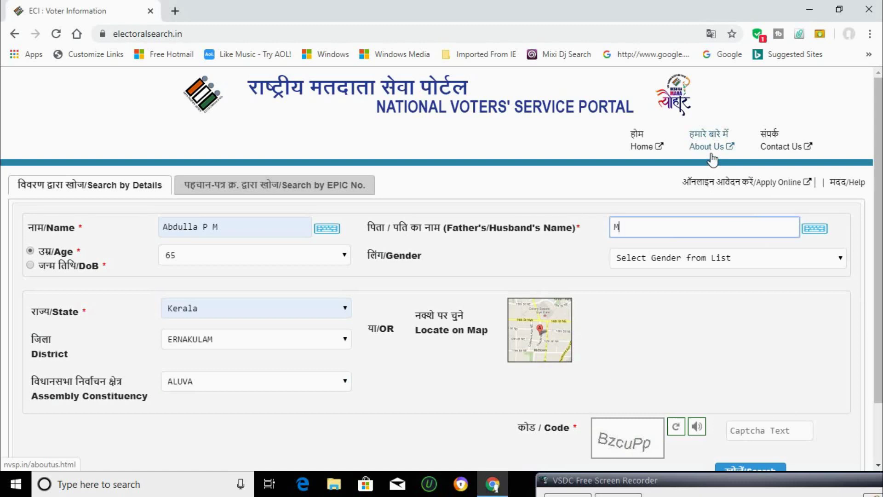
text(ohammed)
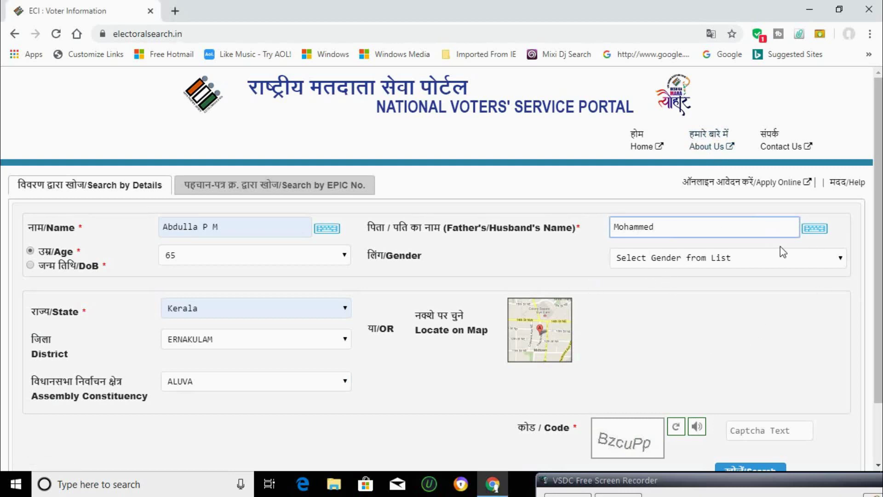
click(840, 258)
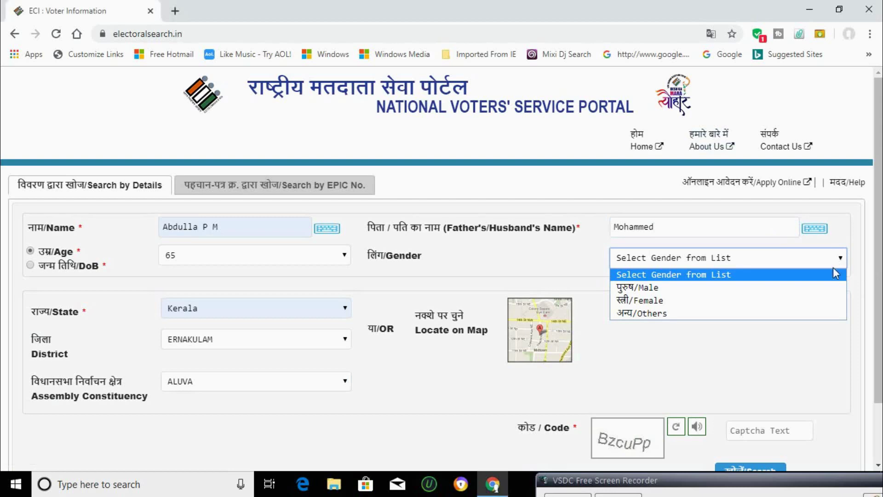
click(821, 290)
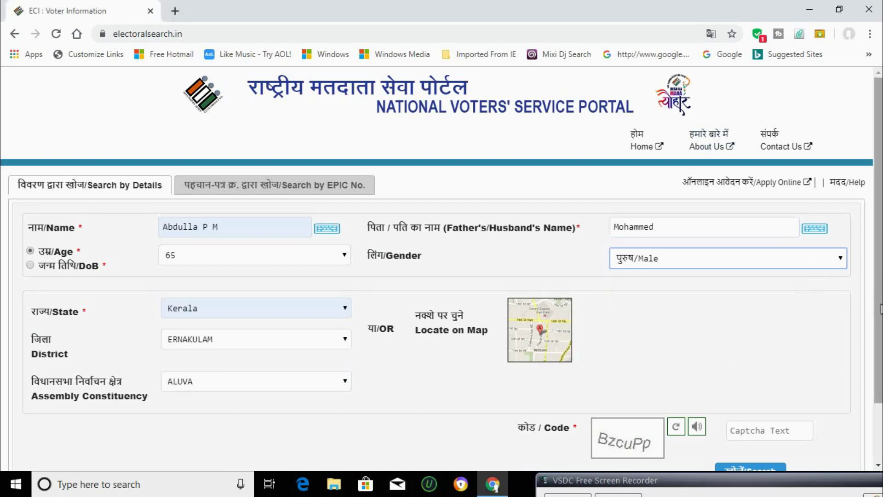
- Request a new captcha image for the voter search form's code field
scroll(876, 313, down, 2)
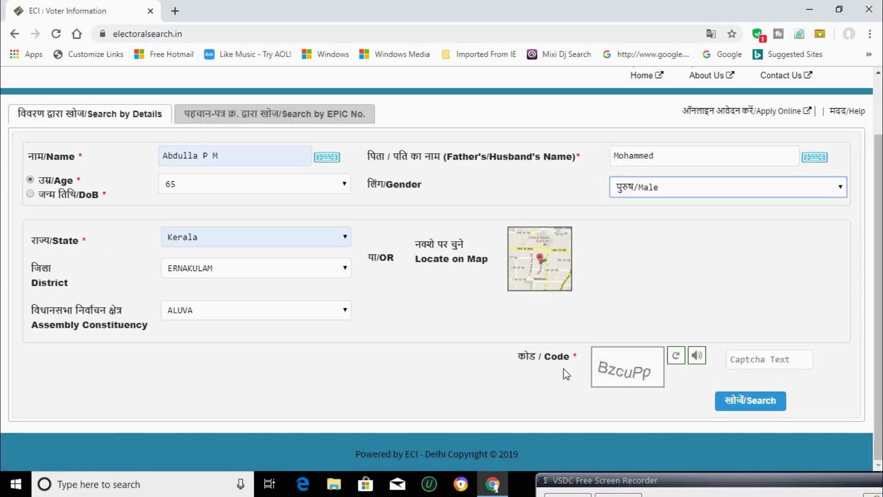
click(737, 356)
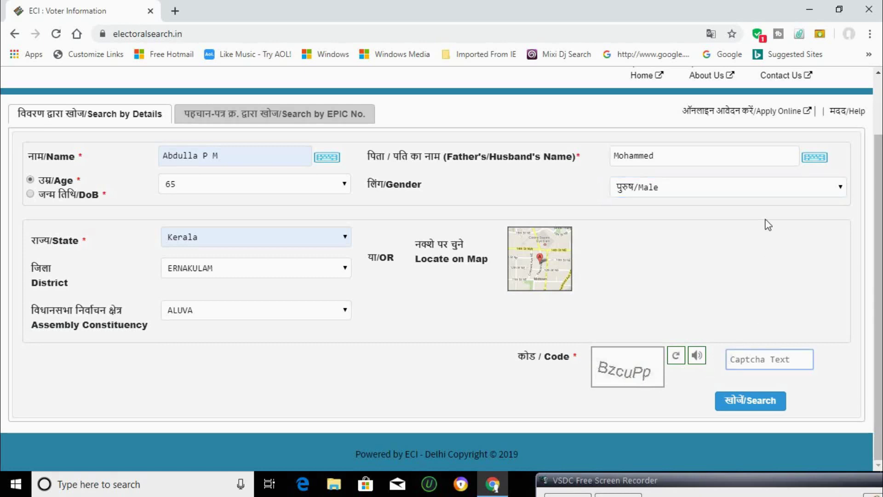
click(676, 360)
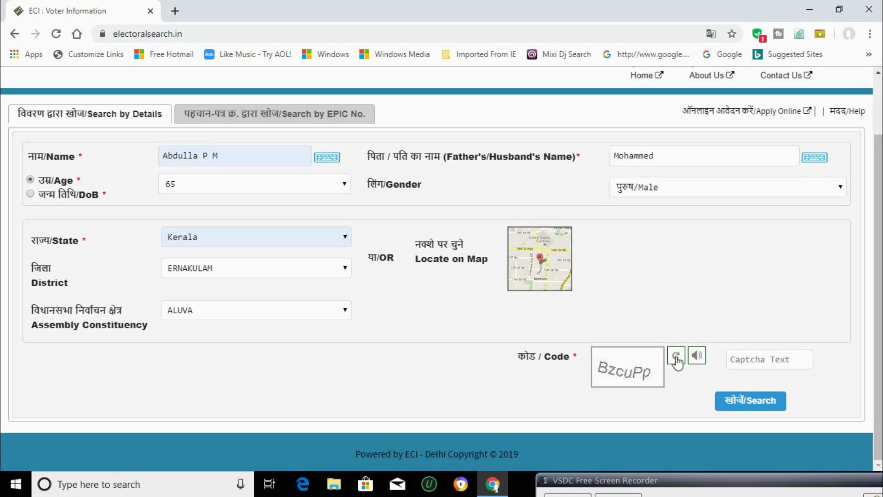
click(676, 358)
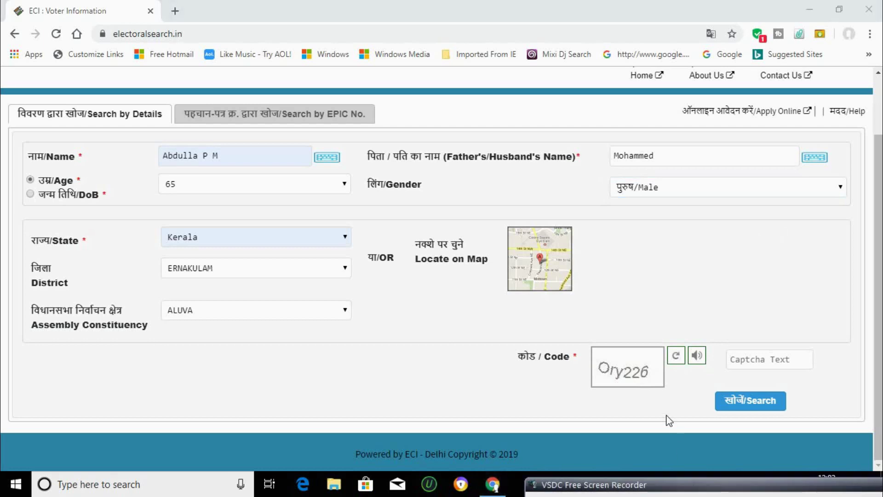
- Enter the displayed captcha code and run the voter search
click(732, 357)
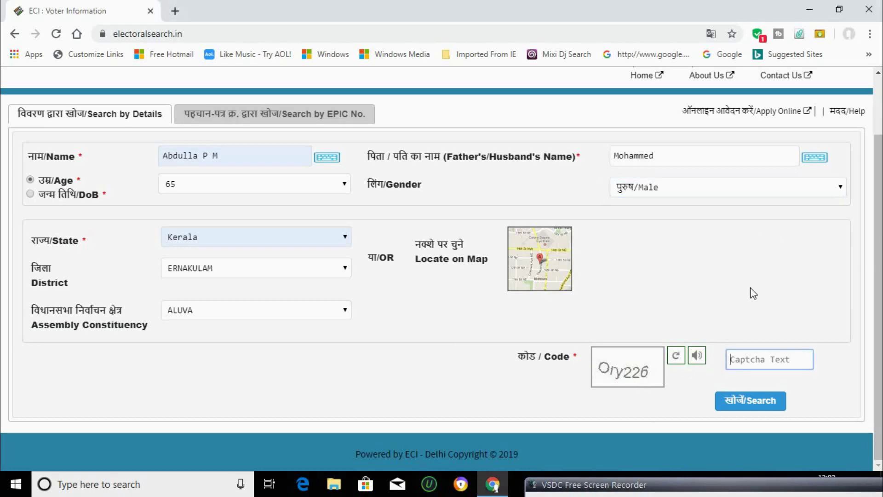
text(Ory226)
click(757, 404)
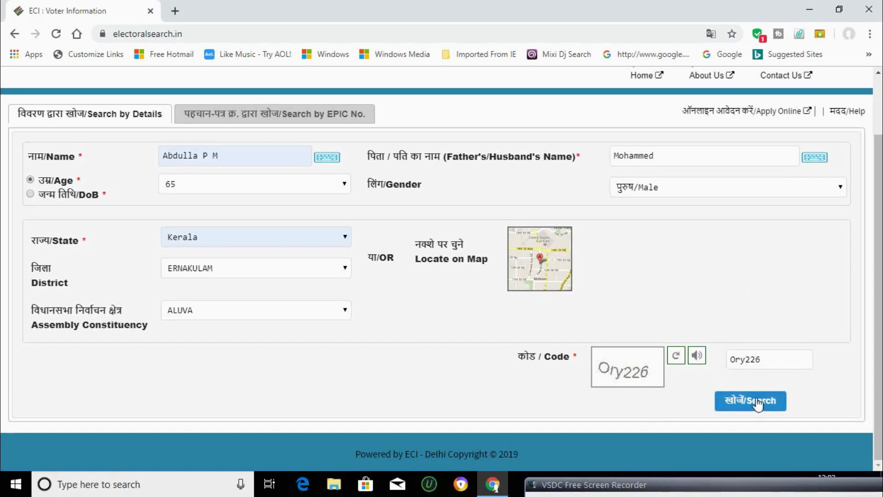